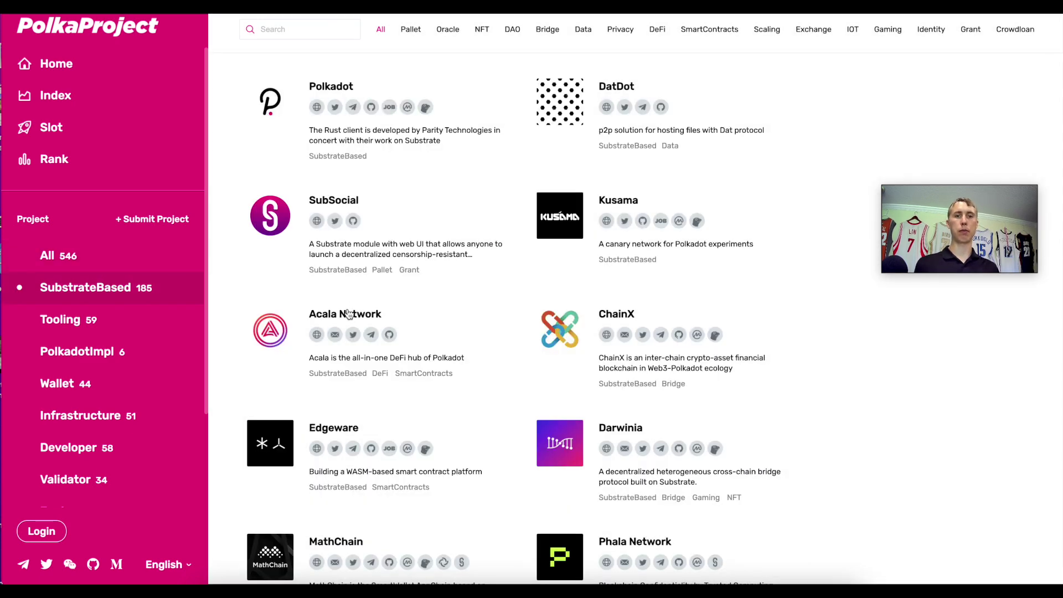
Step: Browse the SubstrateBased project list on PolkaProject
{"action": "scroll", "coordinate": [349, 313], "scroll_direction": "down", "scroll_amount": 3}
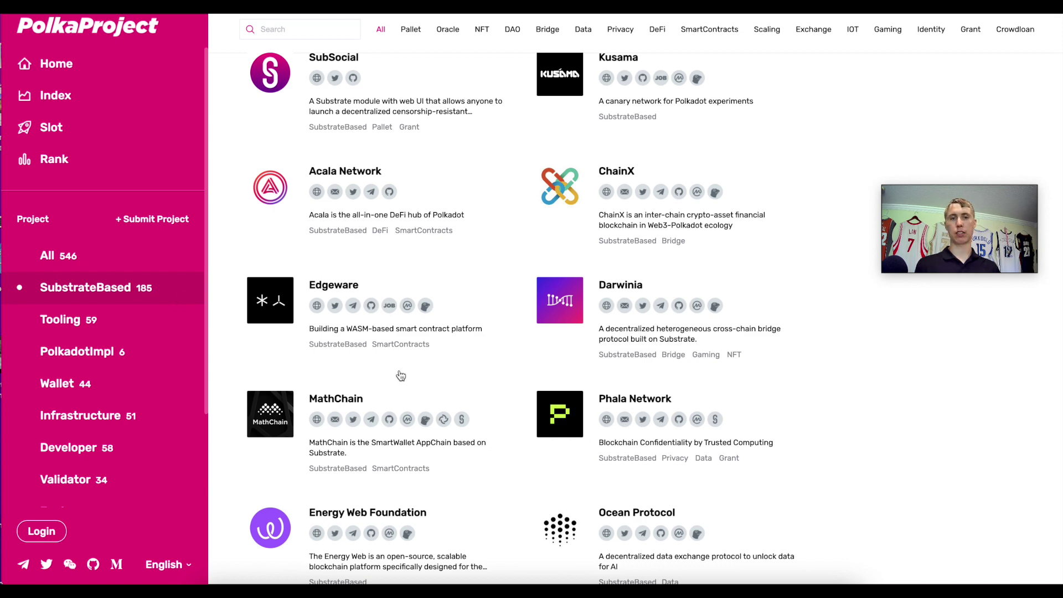
{"action": "scroll", "coordinate": [391, 416], "scroll_direction": "down", "scroll_amount": 2}
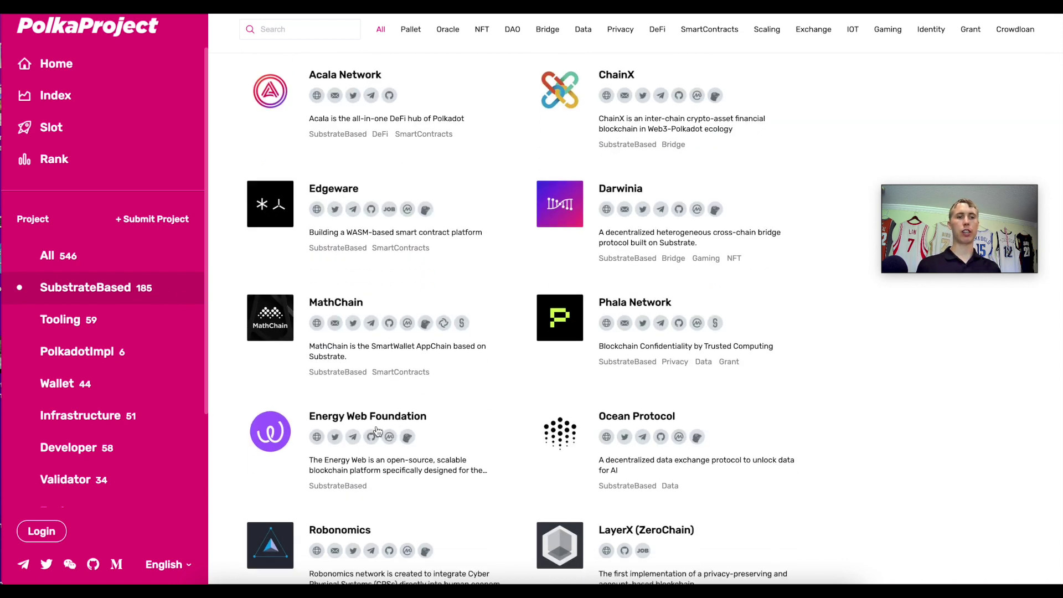
{"action": "scroll", "coordinate": [633, 446], "scroll_direction": "down", "scroll_amount": 3}
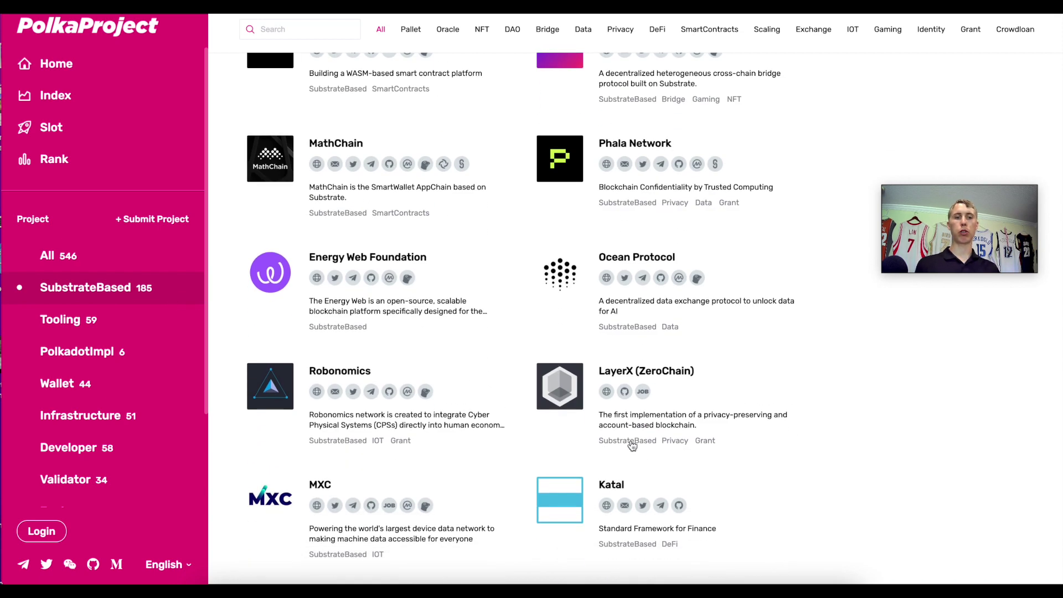
{"action": "scroll", "coordinate": [467, 449], "scroll_direction": "down", "scroll_amount": 7}
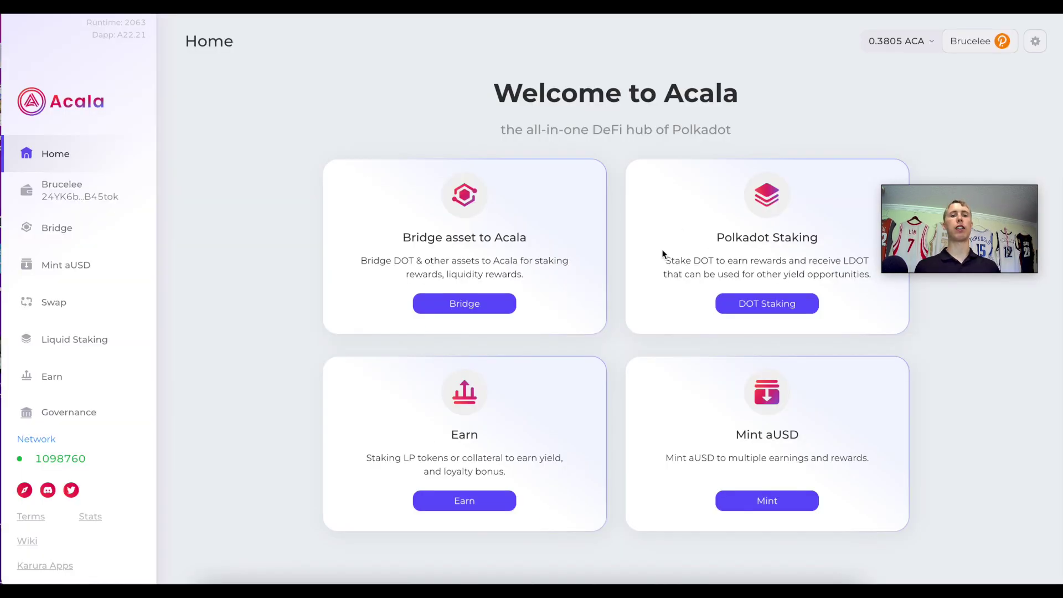
Step: Switch to the Acala app and look over the wallet balance and vault overview for minting aUSD
{"action": "left_click", "coordinate": [65, 264]}
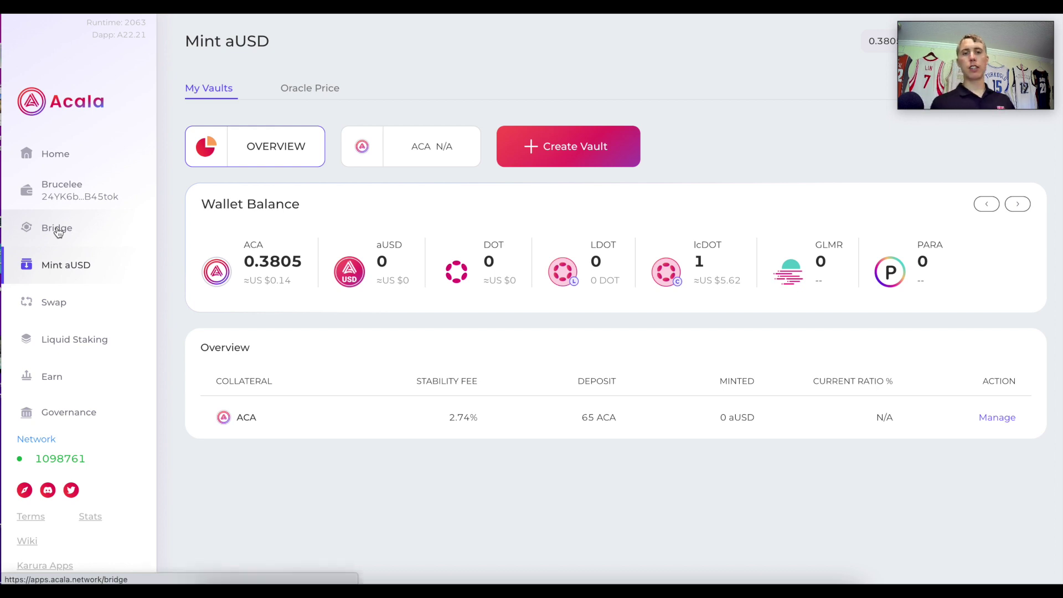
{"action": "left_click", "coordinate": [58, 231]}
{"action": "left_click", "coordinate": [65, 262]}
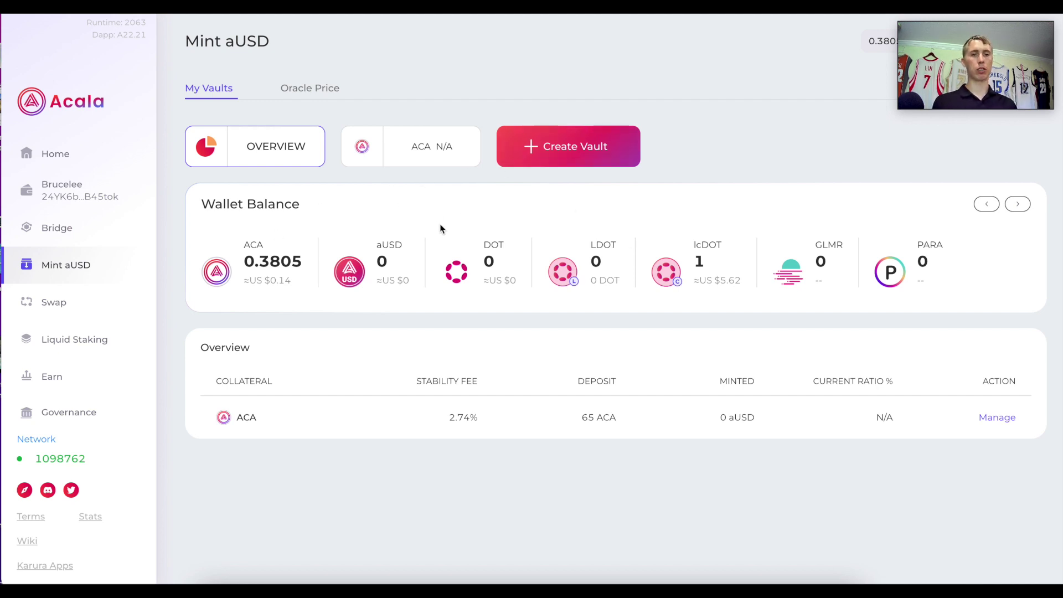
Step: Set up a bridge transfer with Acala as the origin chain and Polkadot as the destination chain
{"action": "left_click", "coordinate": [66, 232]}
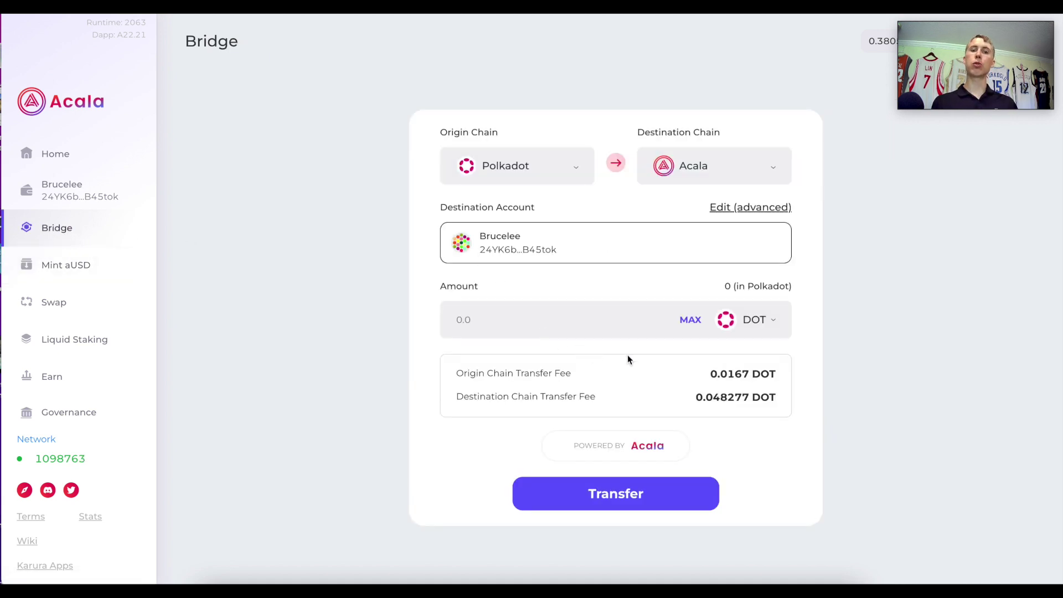
{"action": "left_click", "coordinate": [560, 170]}
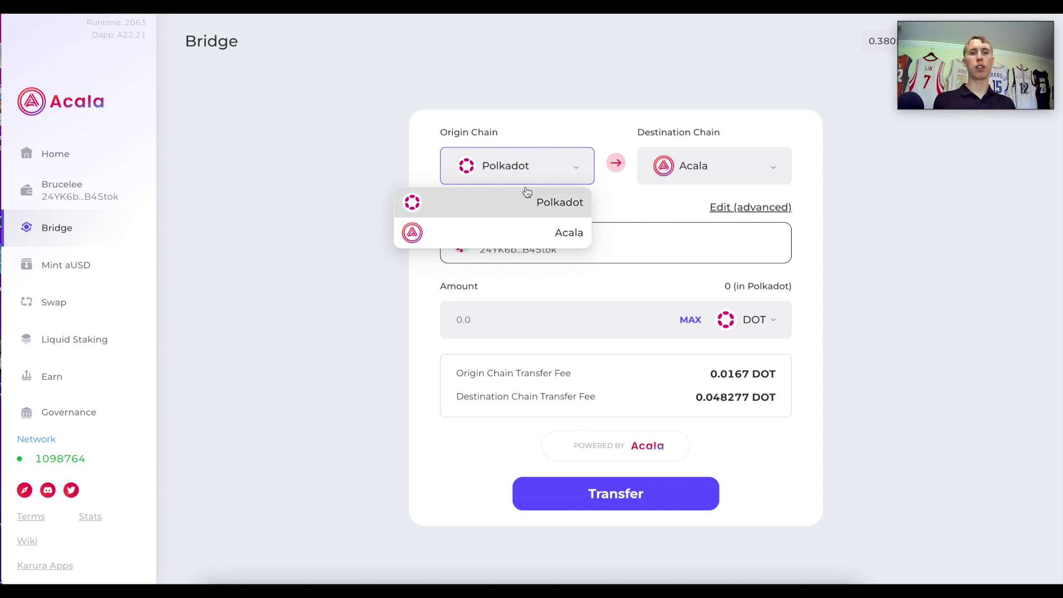
{"action": "left_click", "coordinate": [662, 207]}
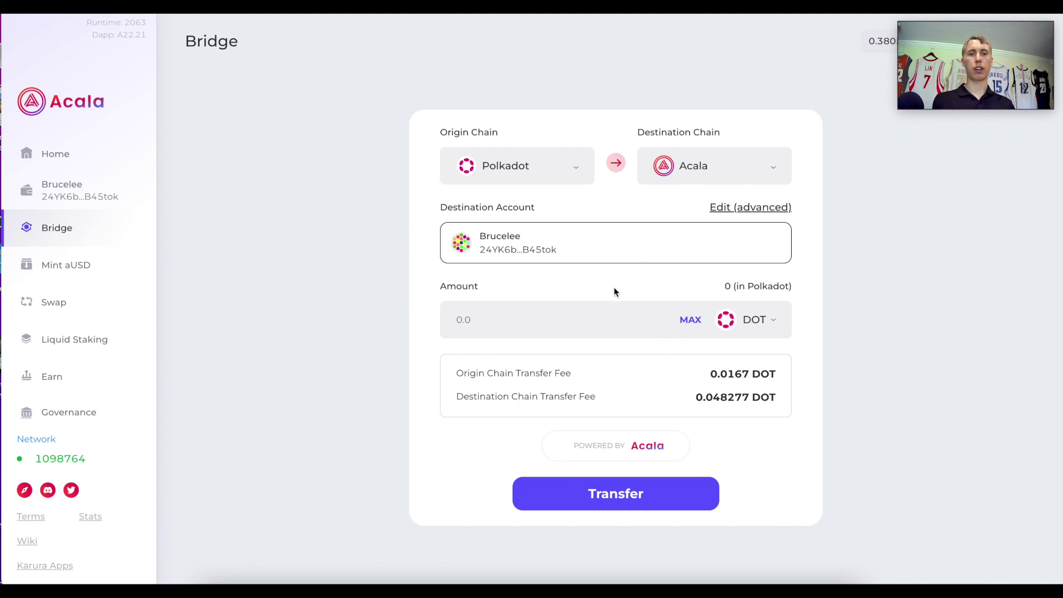
{"action": "left_click", "coordinate": [574, 169]}
{"action": "left_click", "coordinate": [464, 237]}
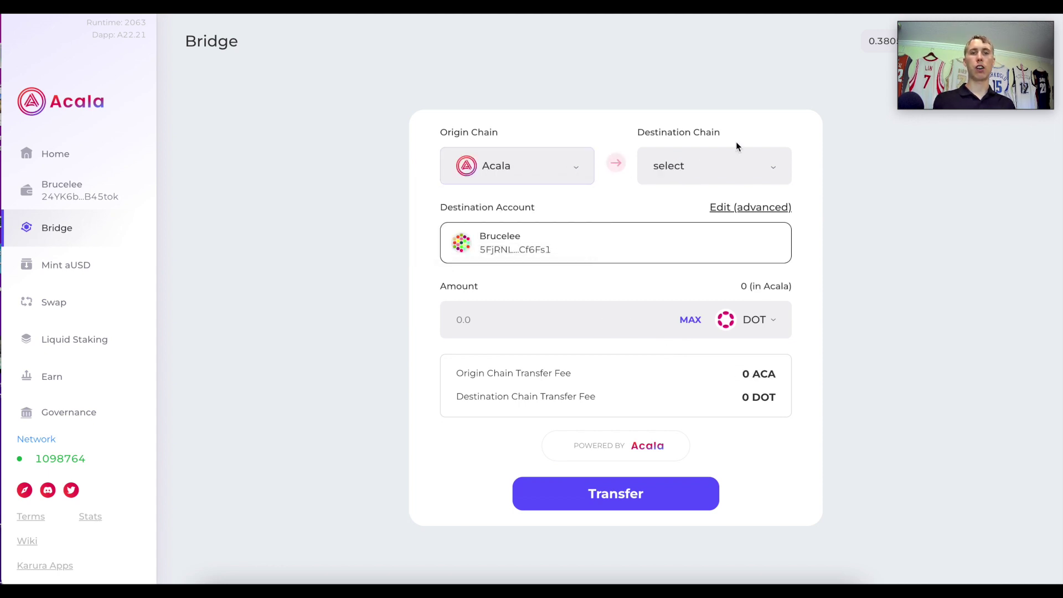
{"action": "left_click", "coordinate": [696, 166]}
{"action": "left_click", "coordinate": [667, 205]}
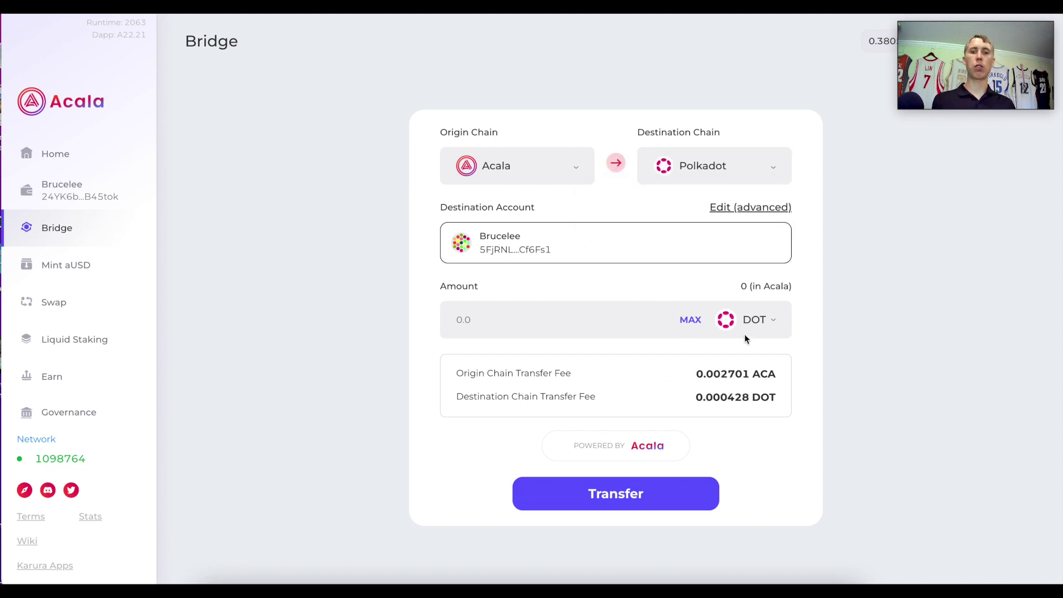
Step: Enter 1 DOT as the amount of the bridge transfer
{"action": "left_click", "coordinate": [746, 313]}
{"action": "left_click", "coordinate": [538, 326]}
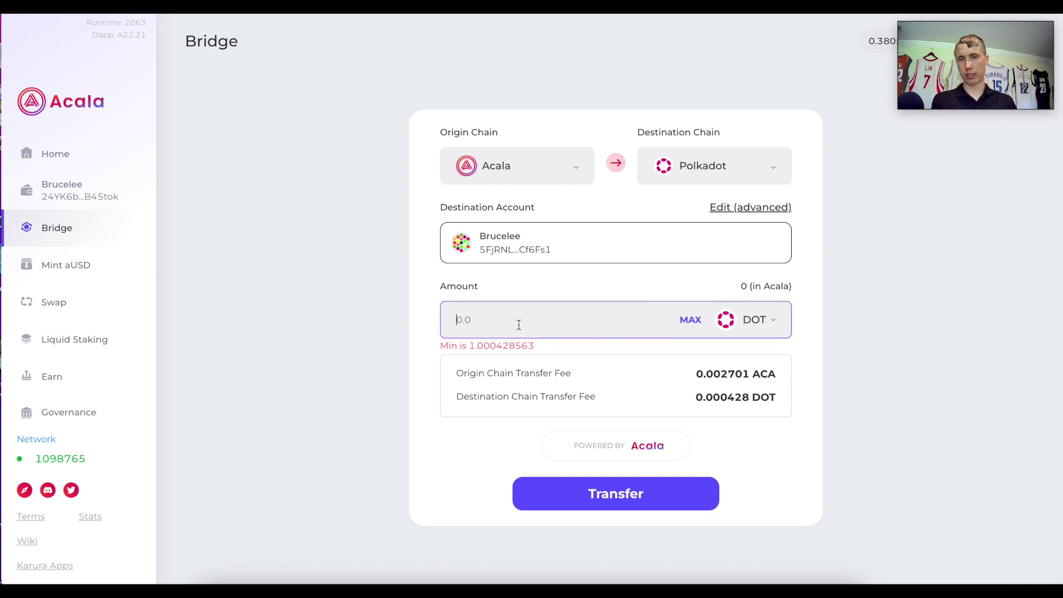
{"action": "type", "text": "1"}
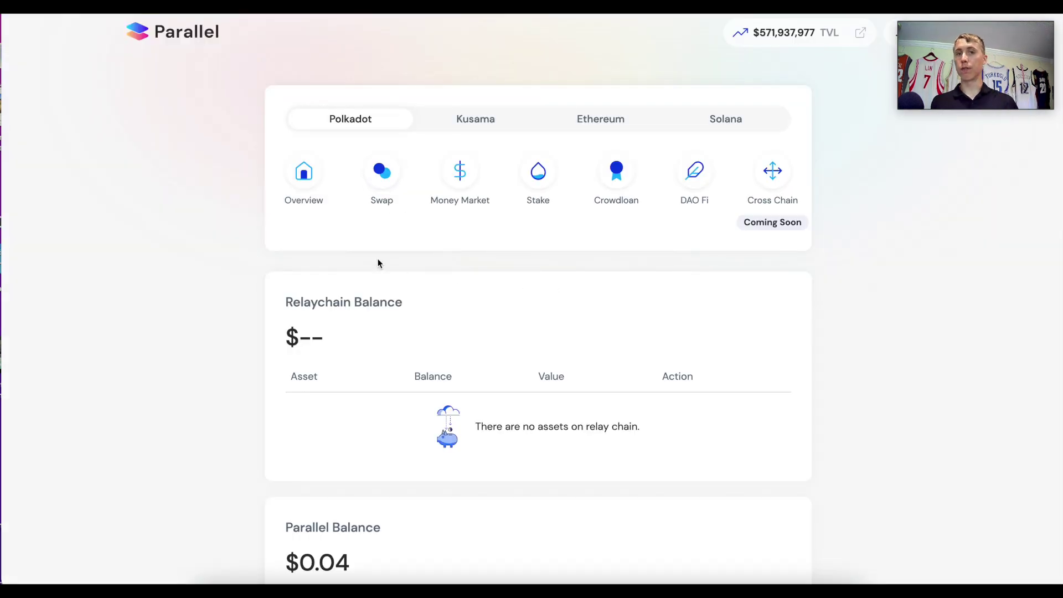
Step: Switch to the Parallel app, look over its Polkadot relay chain and Parallel balances, and open Swap
{"action": "scroll", "coordinate": [506, 389], "scroll_direction": "down", "scroll_amount": 2}
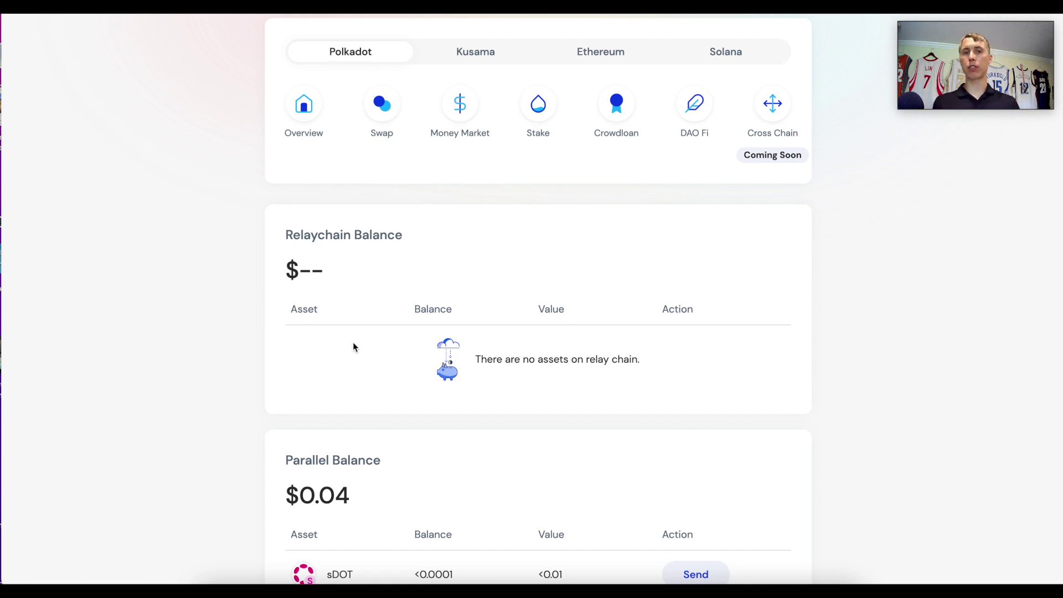
{"action": "scroll", "coordinate": [361, 356], "scroll_direction": "up", "scroll_amount": 1}
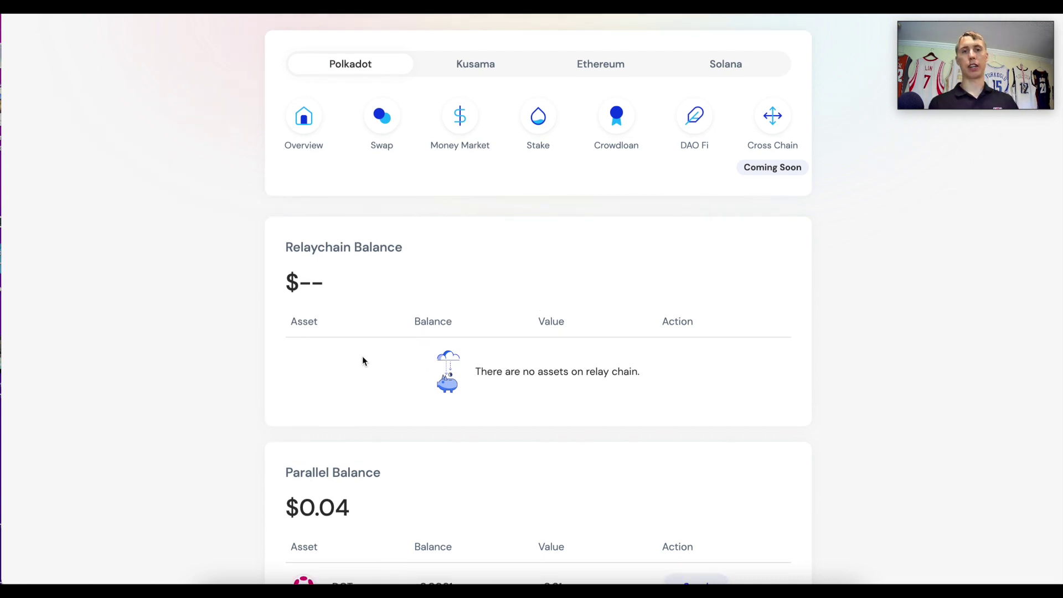
{"action": "scroll", "coordinate": [362, 357], "scroll_direction": "up", "scroll_amount": 2}
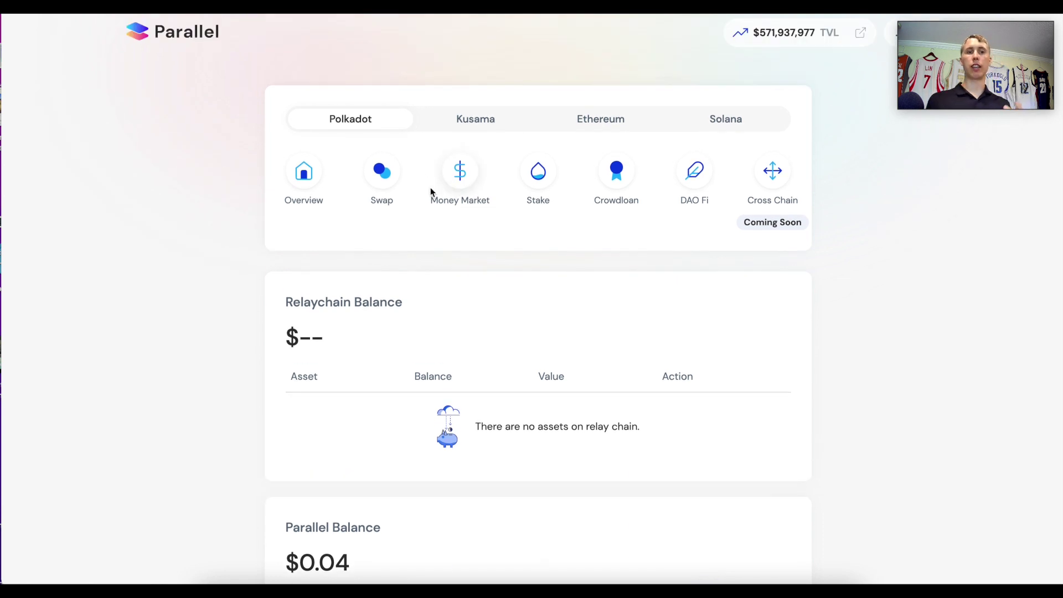
{"action": "left_click", "coordinate": [379, 183]}
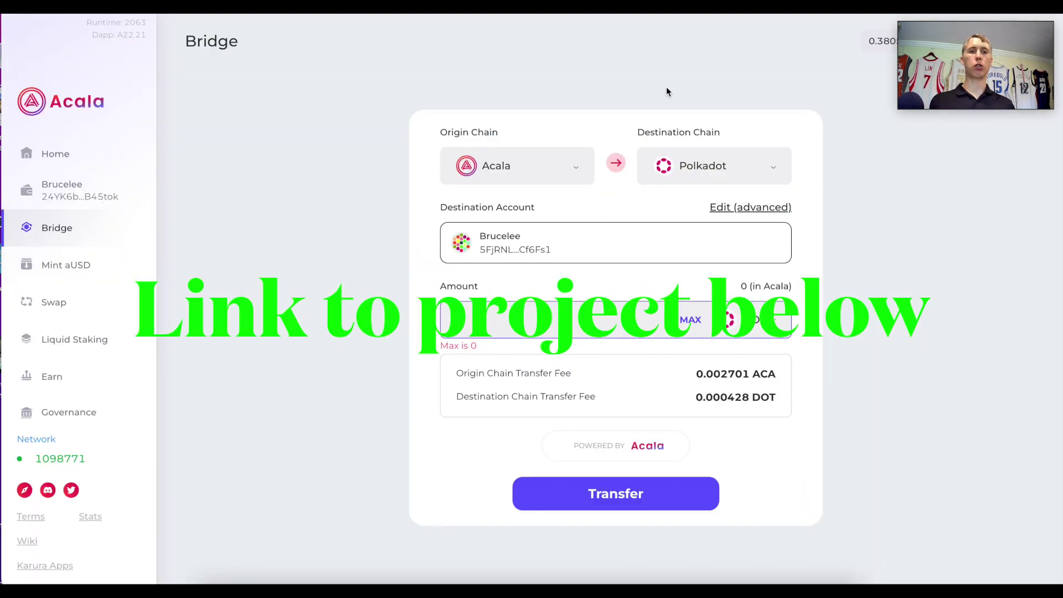
Step: Return to the Acala app and start a new aUSD vault with lcDOT as the collateral
{"action": "left_click", "coordinate": [72, 268]}
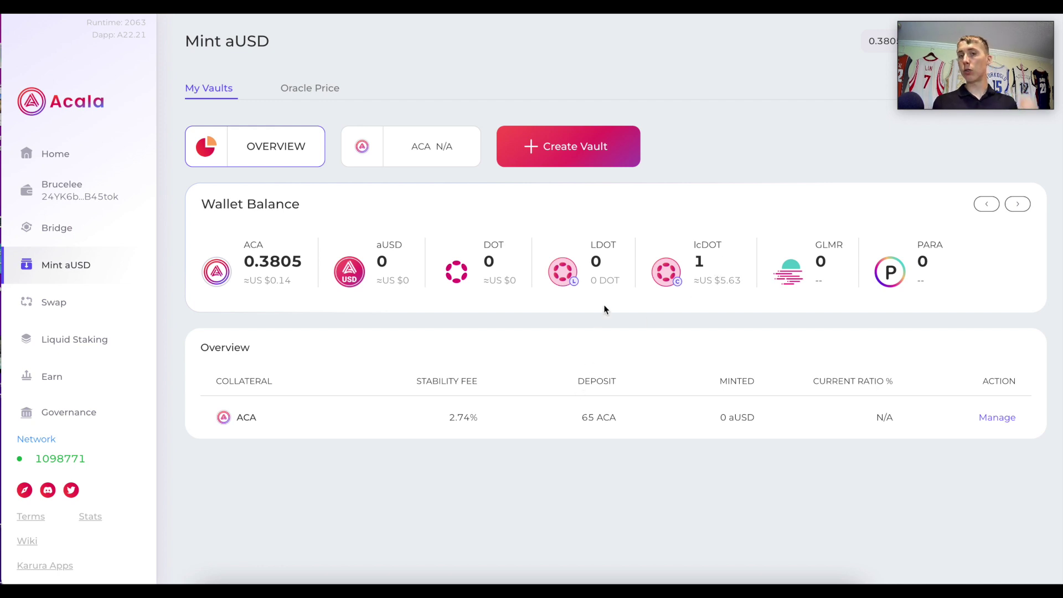
{"action": "left_click", "coordinate": [578, 158]}
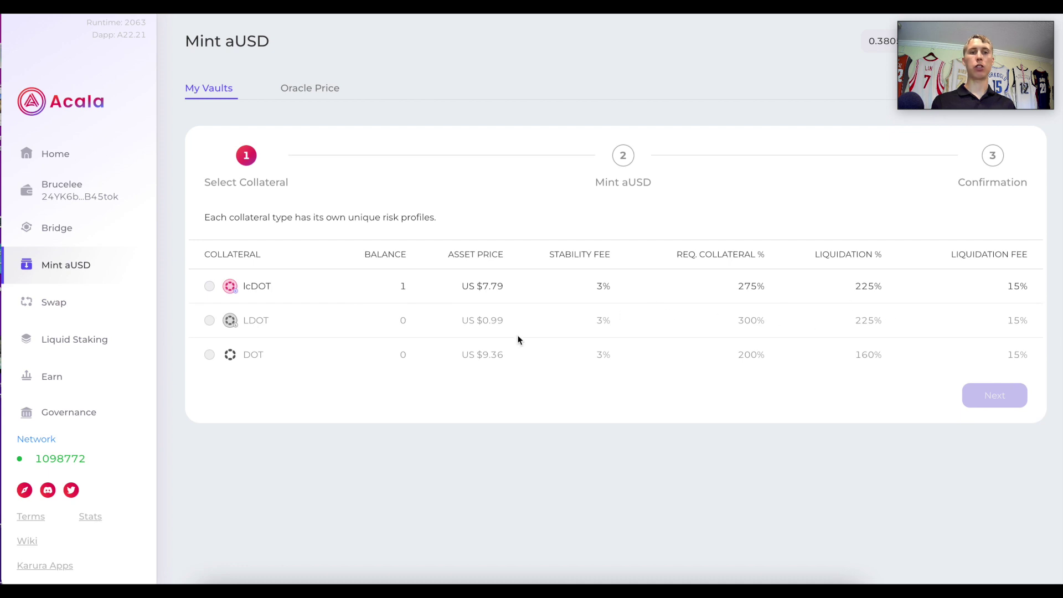
{"action": "left_click", "coordinate": [258, 289]}
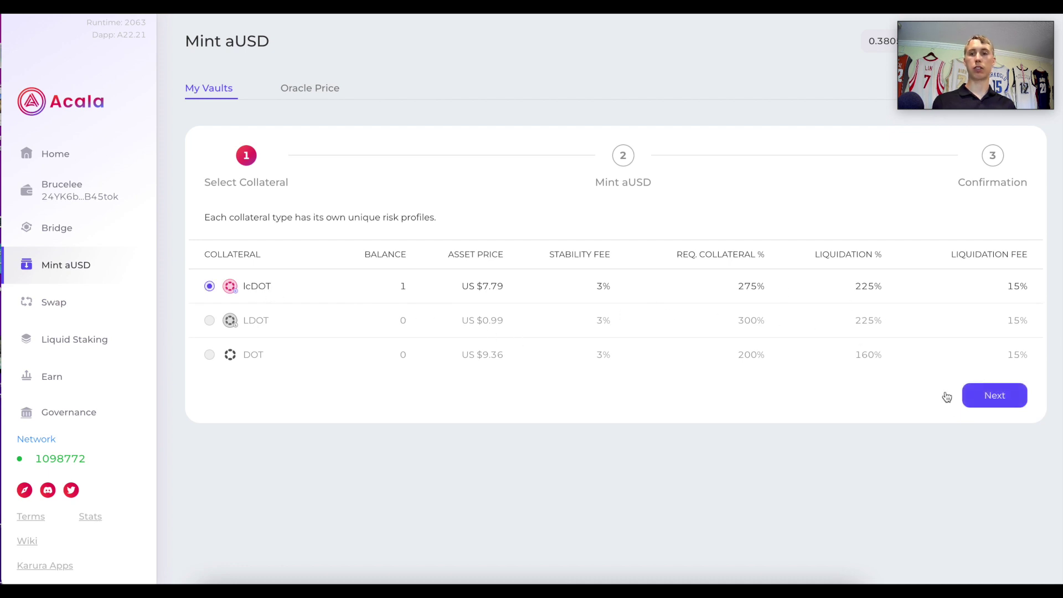
{"action": "left_click", "coordinate": [992, 390]}
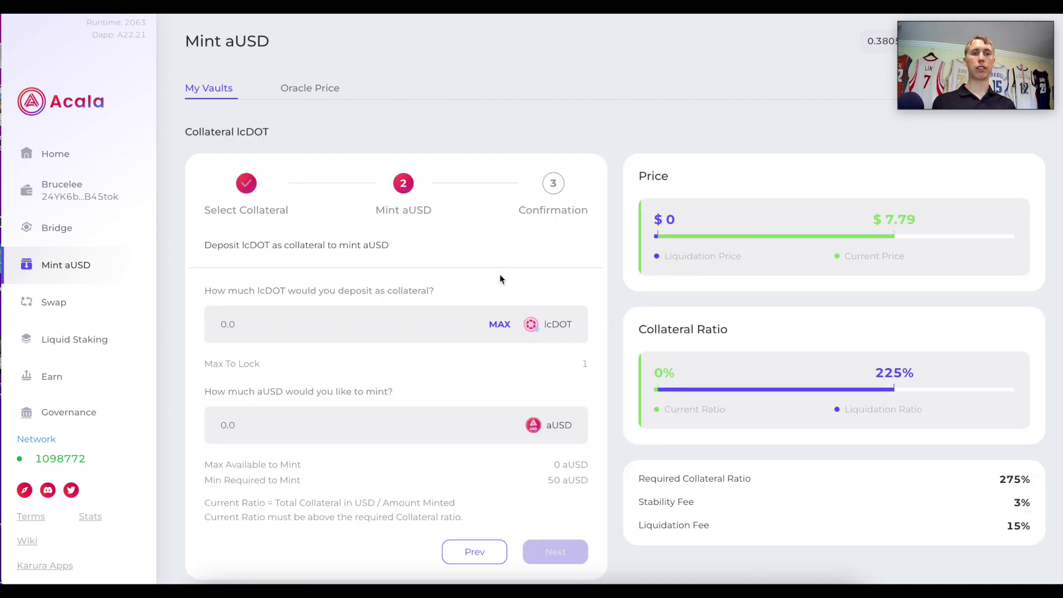
Step: Deposit the maximum of 1 lcDOT as collateral and check the maximum aUSD available to mint
{"action": "left_click", "coordinate": [497, 325]}
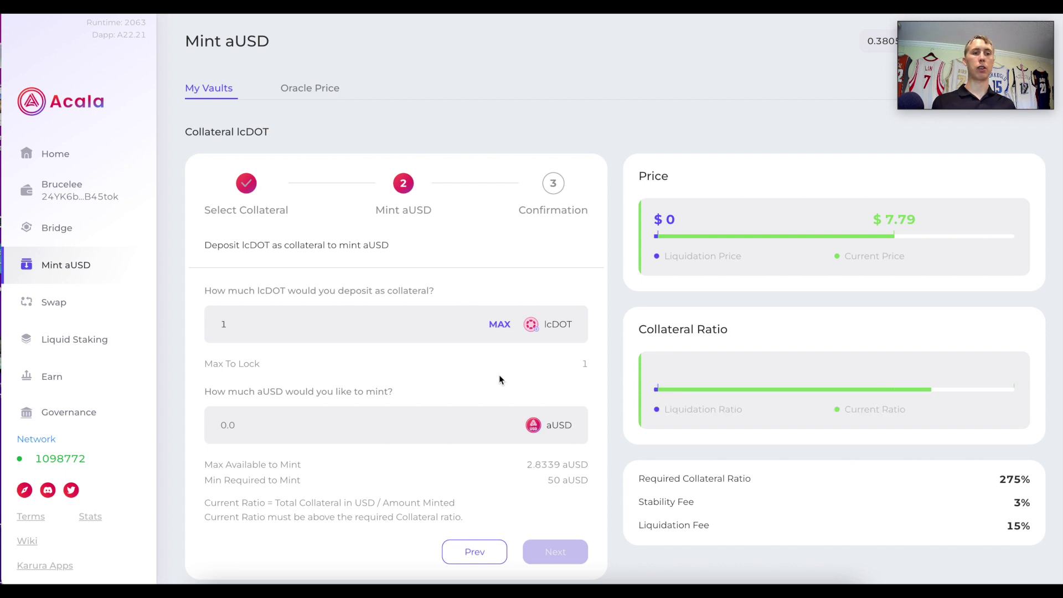
{"action": "scroll", "coordinate": [543, 434], "scroll_direction": "down", "scroll_amount": 1}
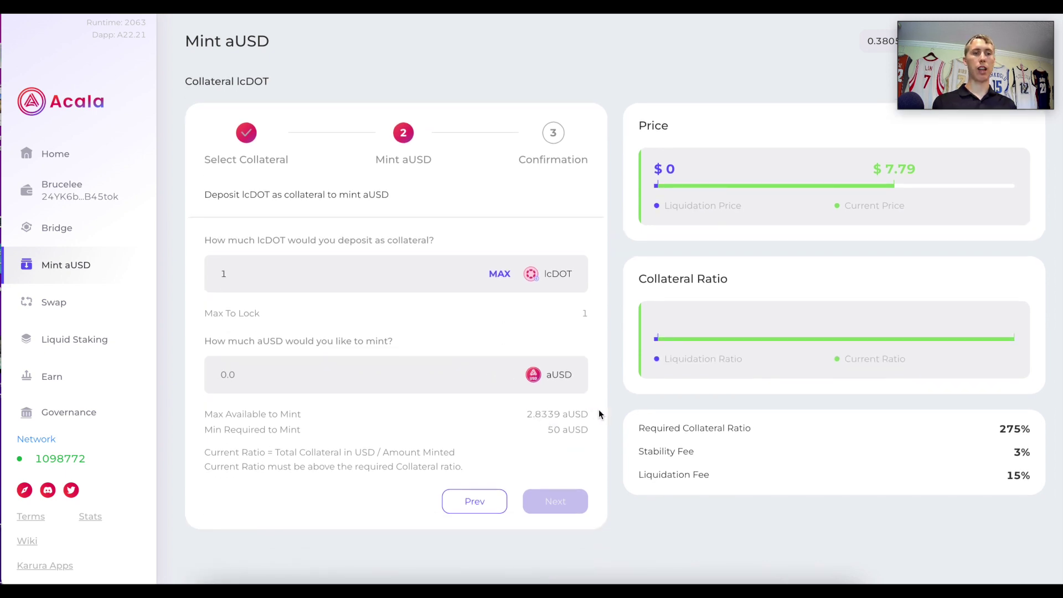
{"action": "left_click_drag", "start_coordinate": [594, 412], "coordinate": [530, 414]}
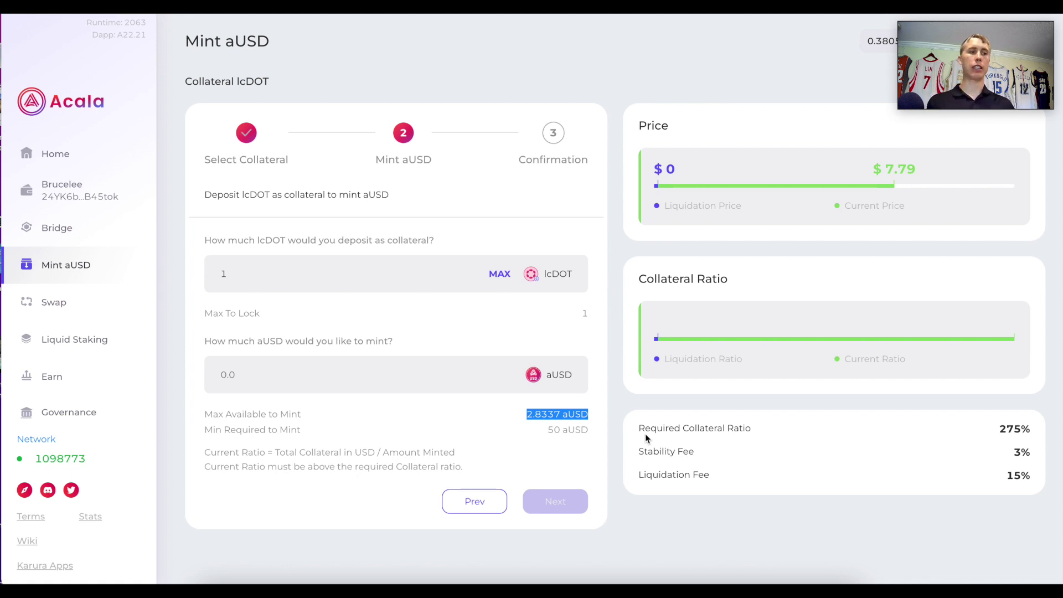
Step: Set up a swap on Acala that pays 2.38 aUSD and receives DOT
{"action": "left_click", "coordinate": [78, 305]}
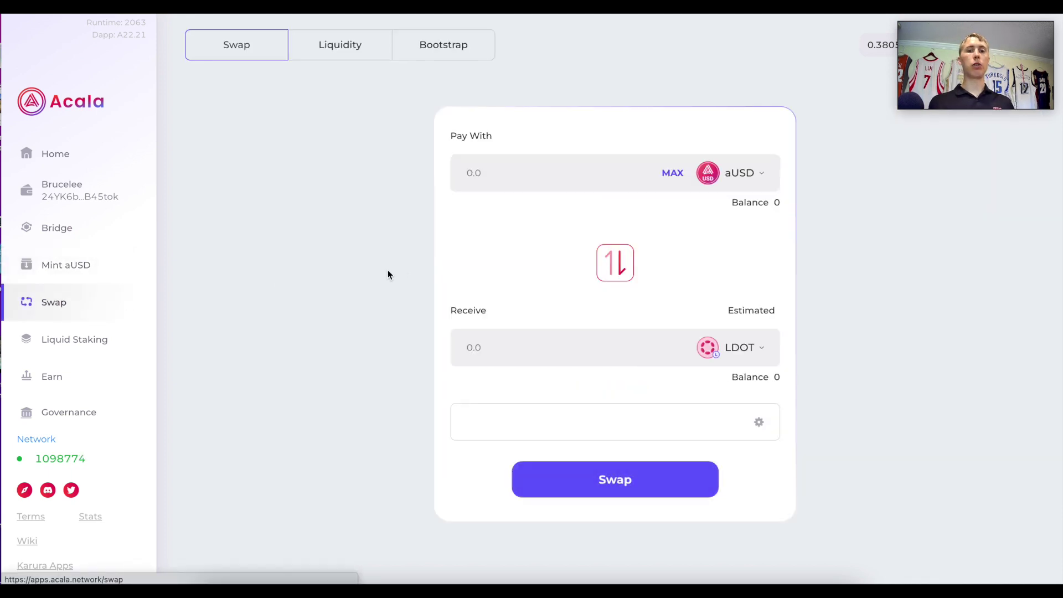
{"action": "left_click", "coordinate": [741, 349]}
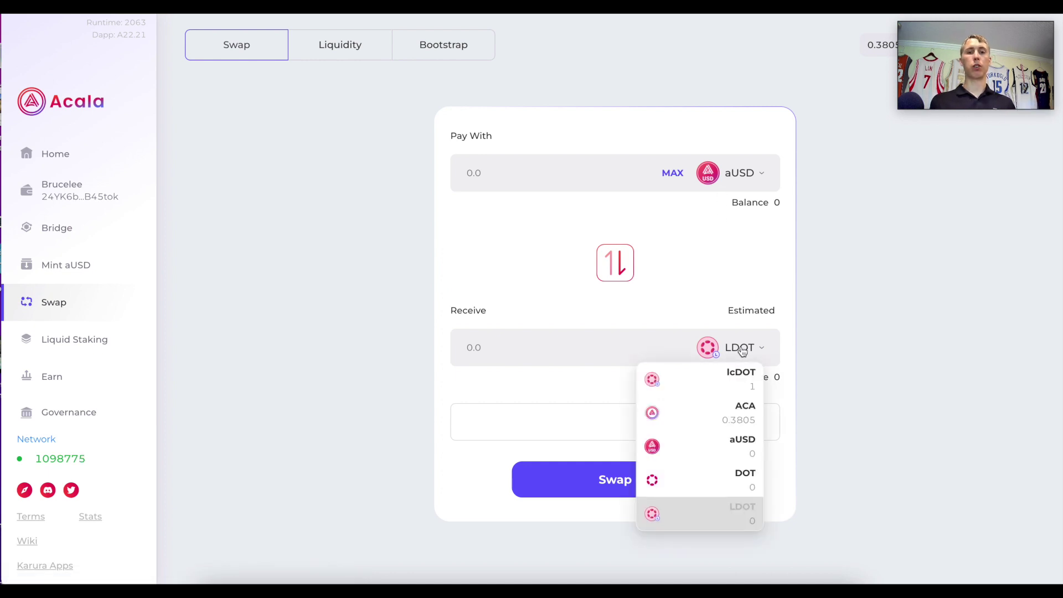
{"action": "left_click", "coordinate": [684, 481]}
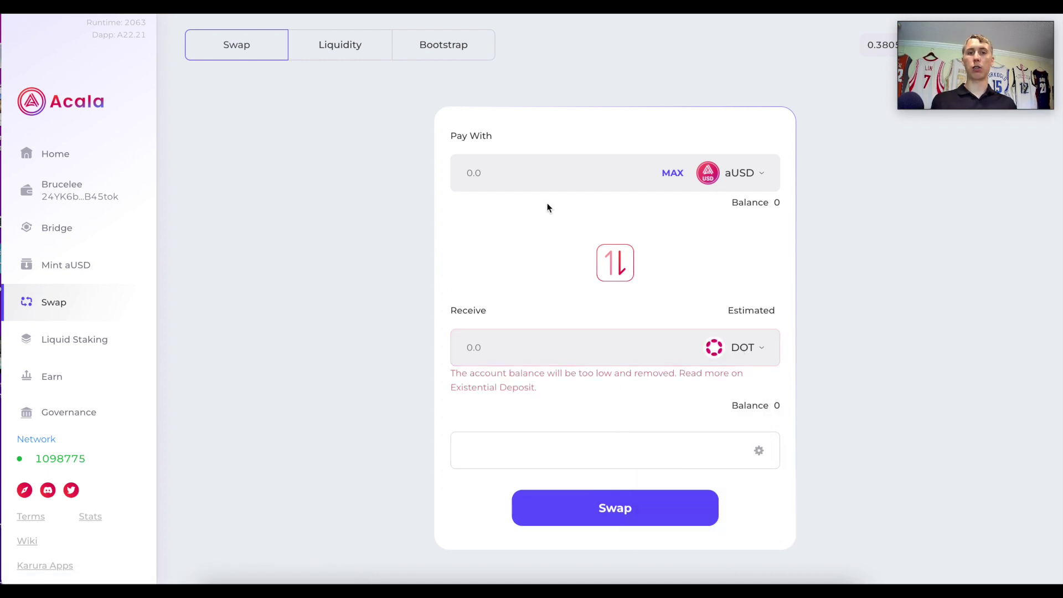
{"action": "left_click", "coordinate": [551, 176]}
{"action": "type", "text": "2.3"}
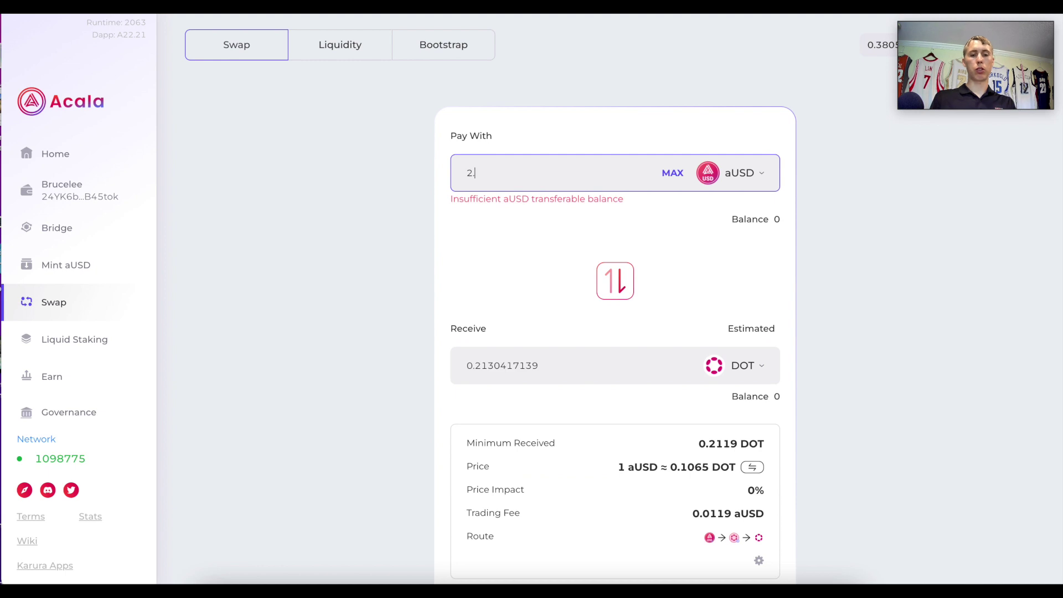
{"action": "type", "text": "8"}
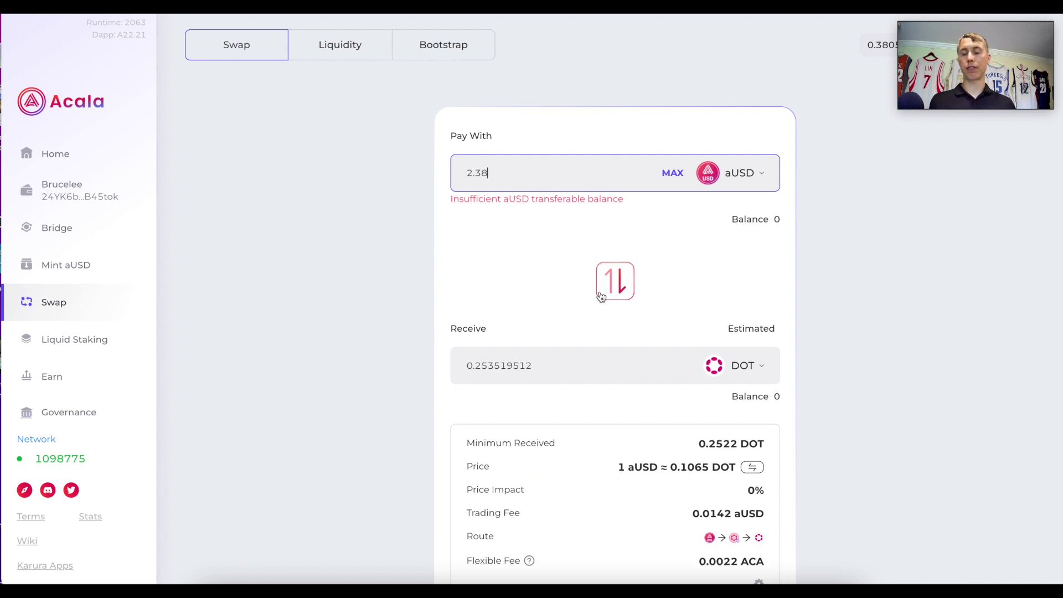